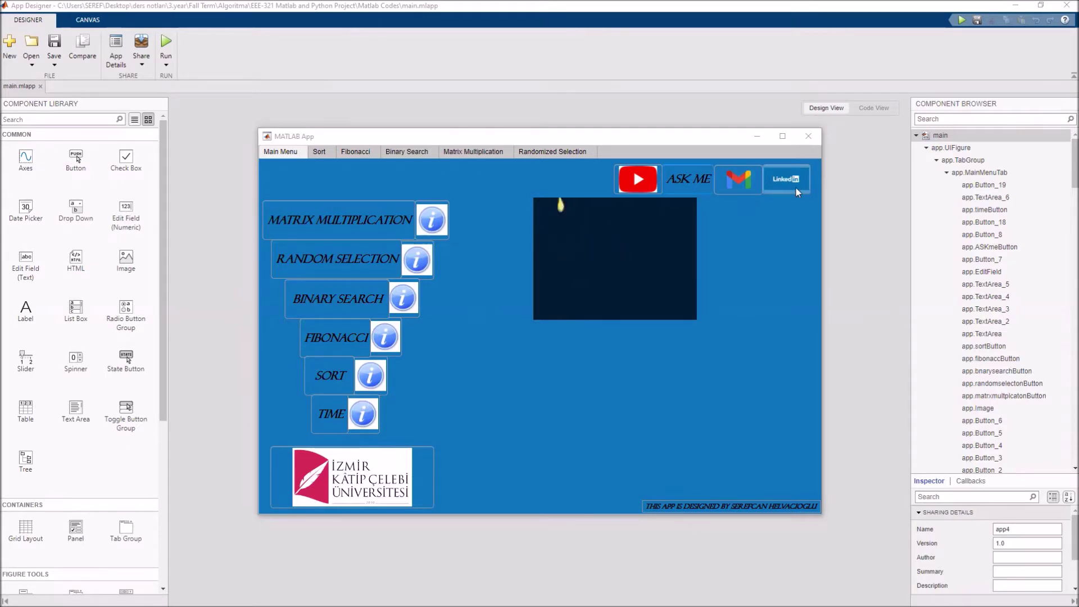
Open the developer feedback form from the Main Menu's Gmail button
click(746, 177)
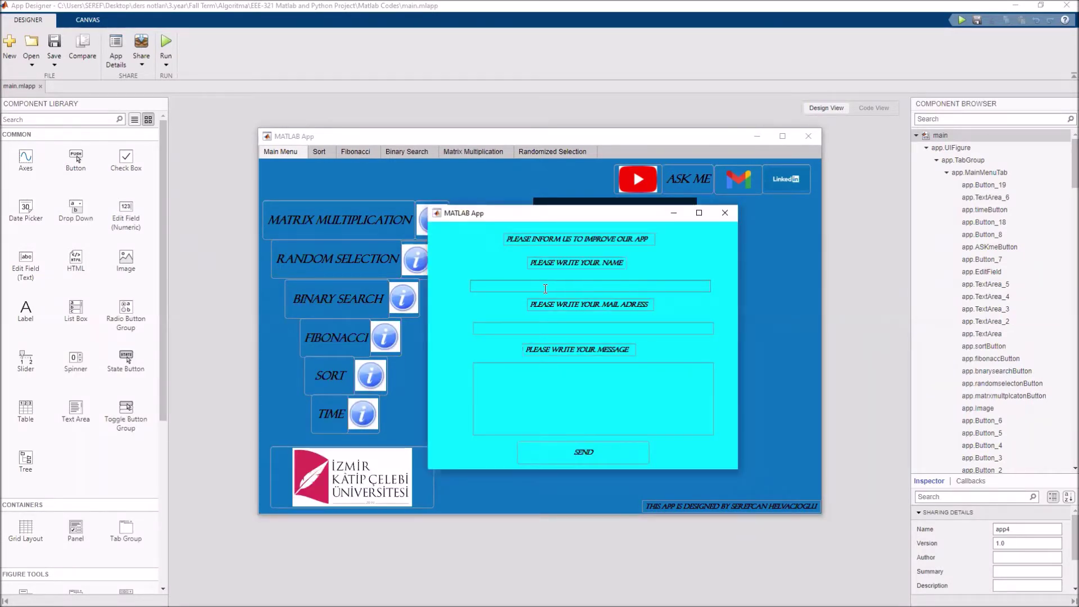
Enter sample text 'sdadasasdsd' in the feedback name field, then close the form
click(545, 290)
text(sdadas)
text(asdsd)
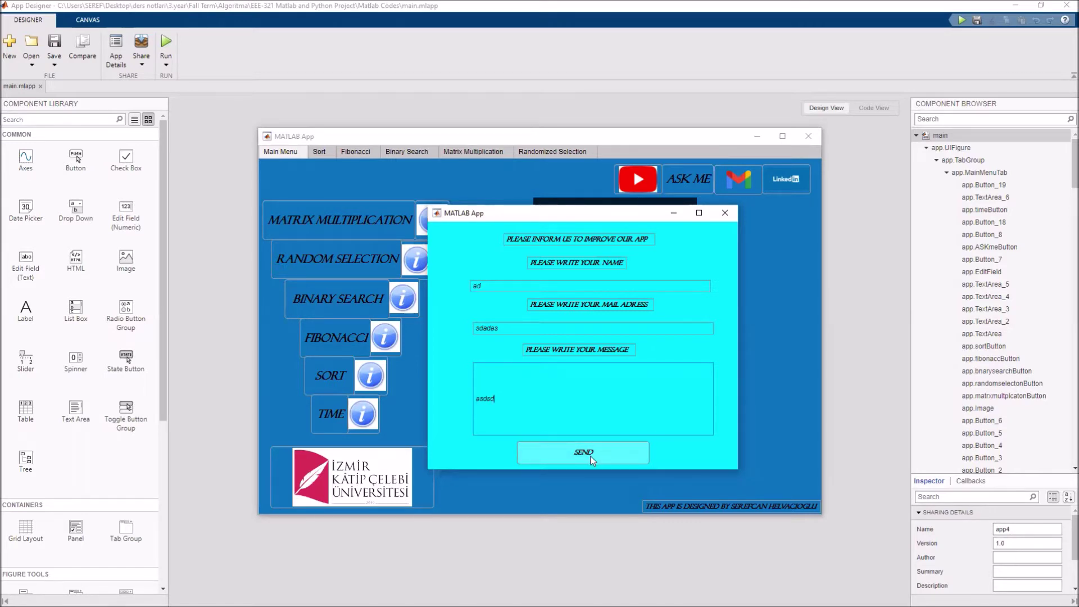
click(723, 213)
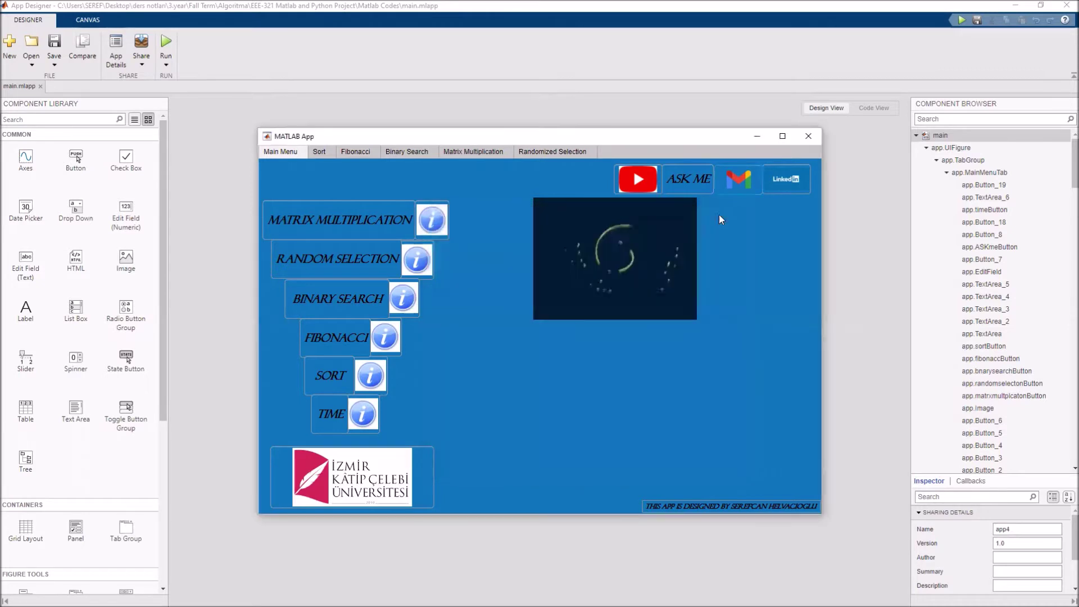
click(683, 184)
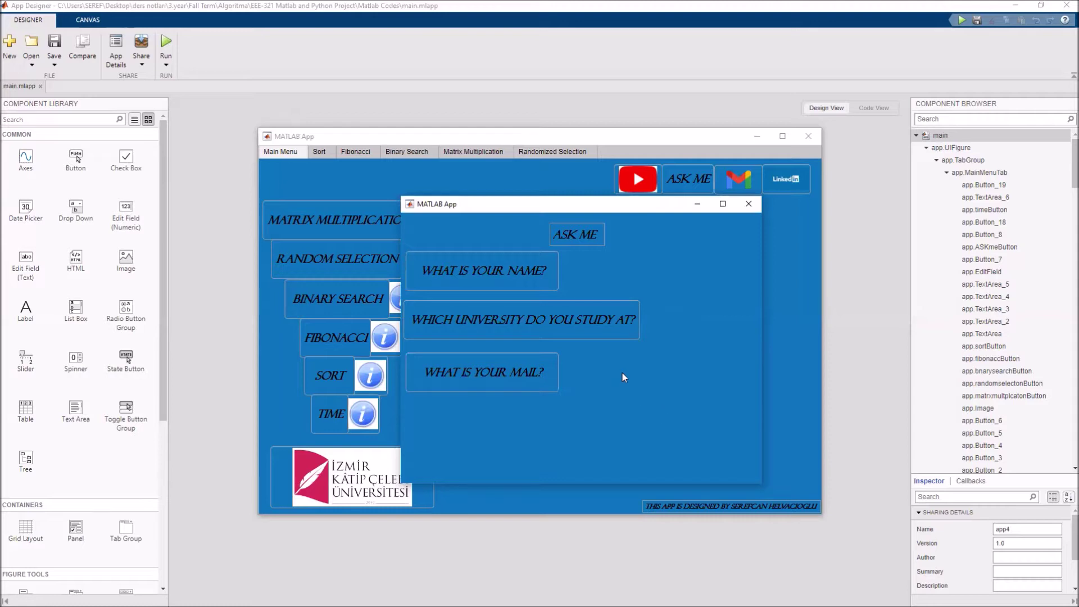
click(519, 280)
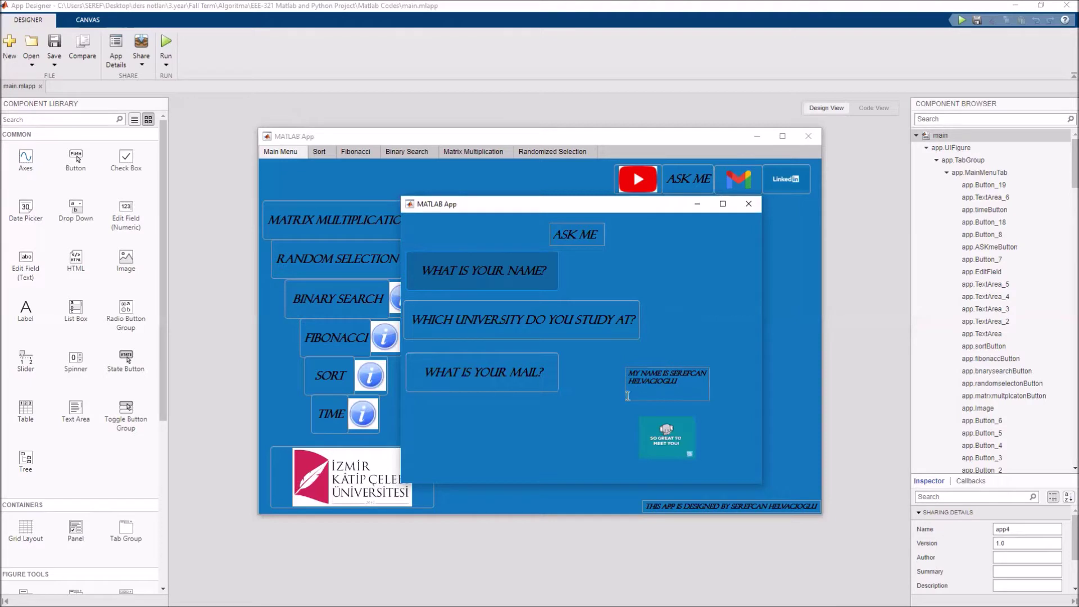
click(748, 204)
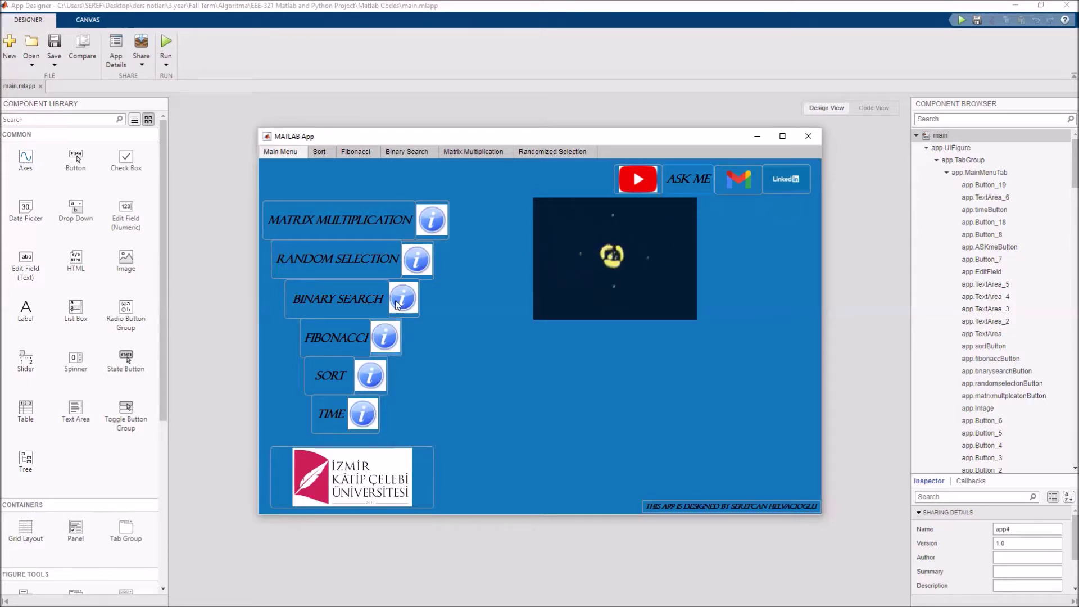
click(345, 253)
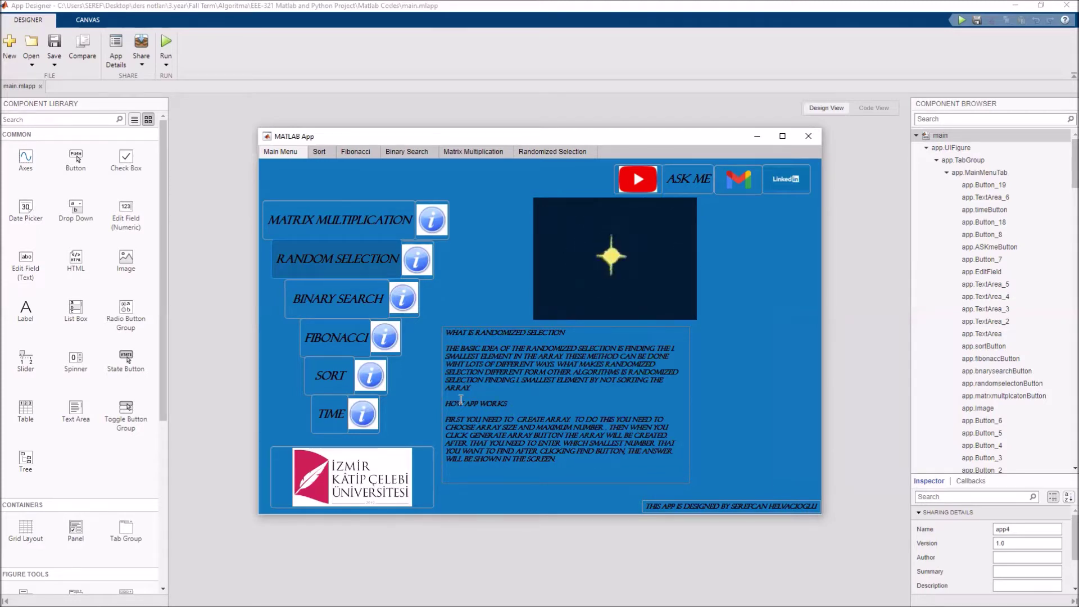
click(332, 297)
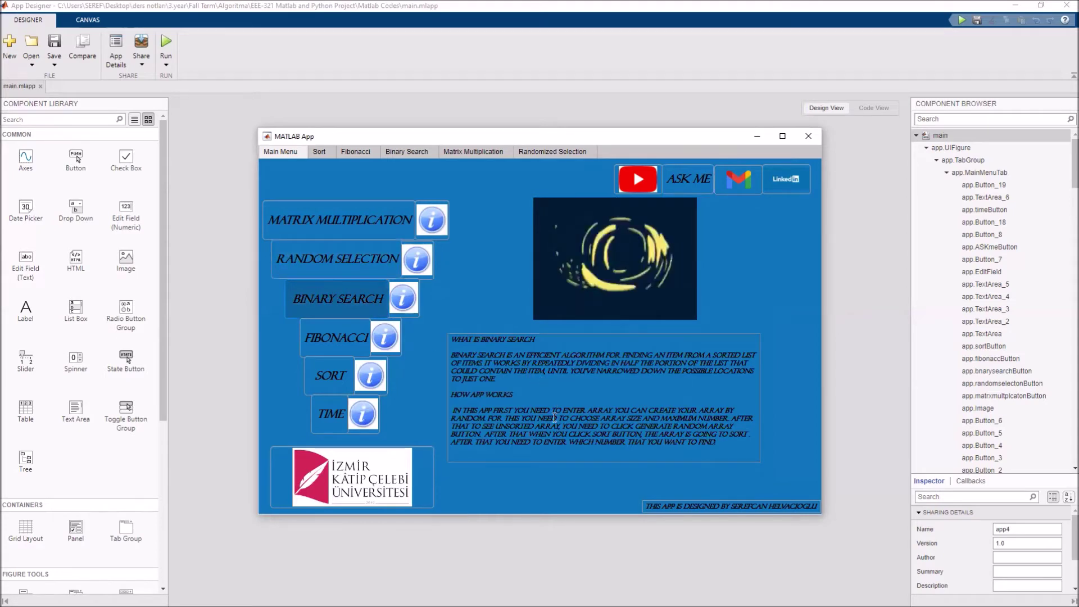
click(335, 300)
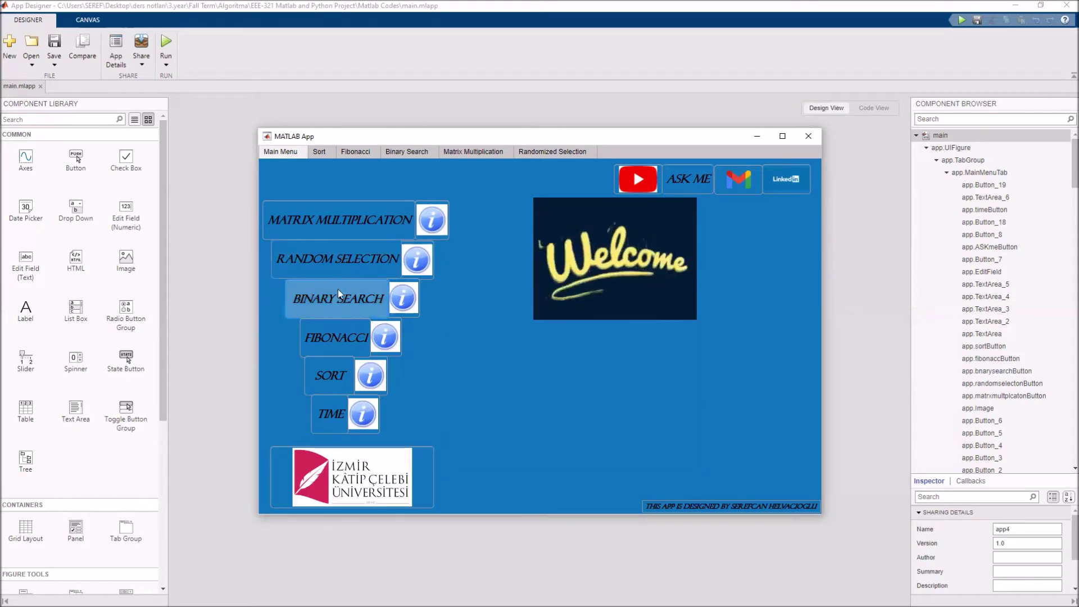
On the Sort tab, set array size to 25, maximum-number range to 100, array-size range to 160
click(320, 152)
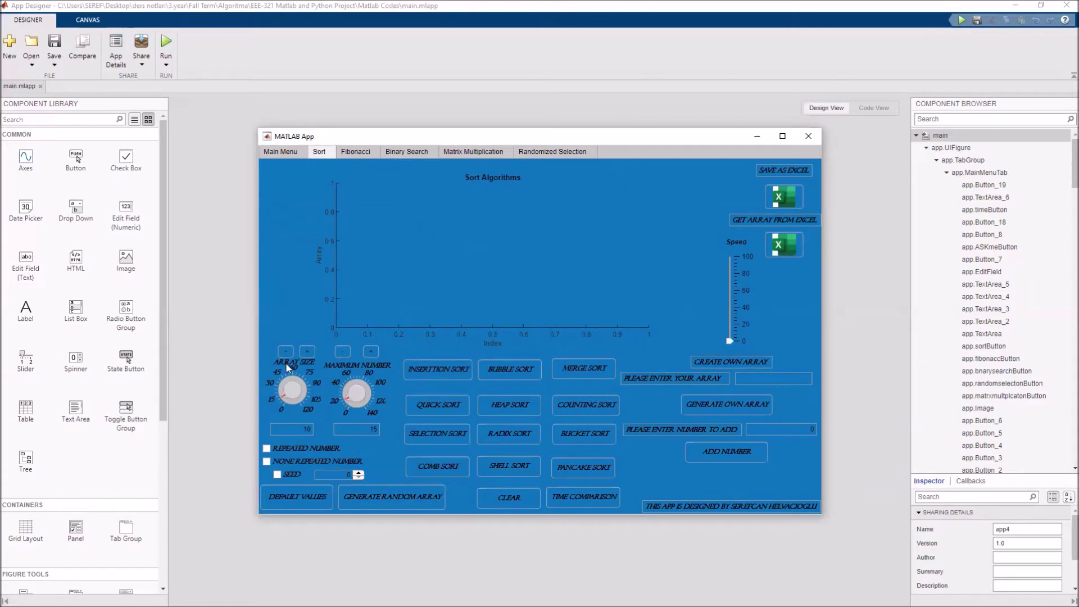
drag(275, 396, 276, 389)
click(340, 353)
click(340, 352)
click(306, 352)
click(306, 352)
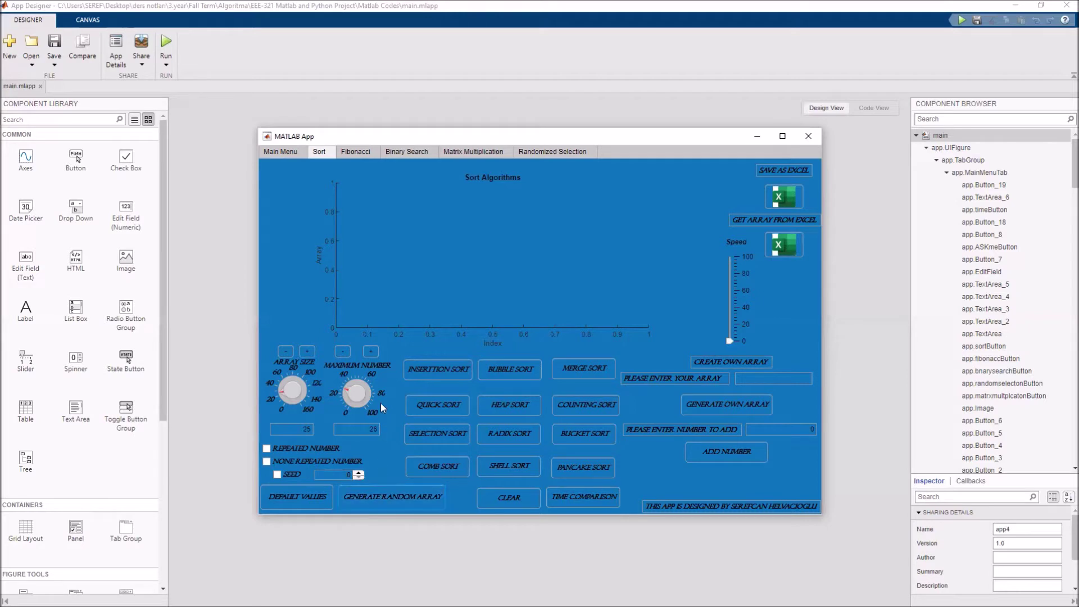
Turn on NONE REPEATED NUMBER so the 25-element random array has no duplicates
click(267, 463)
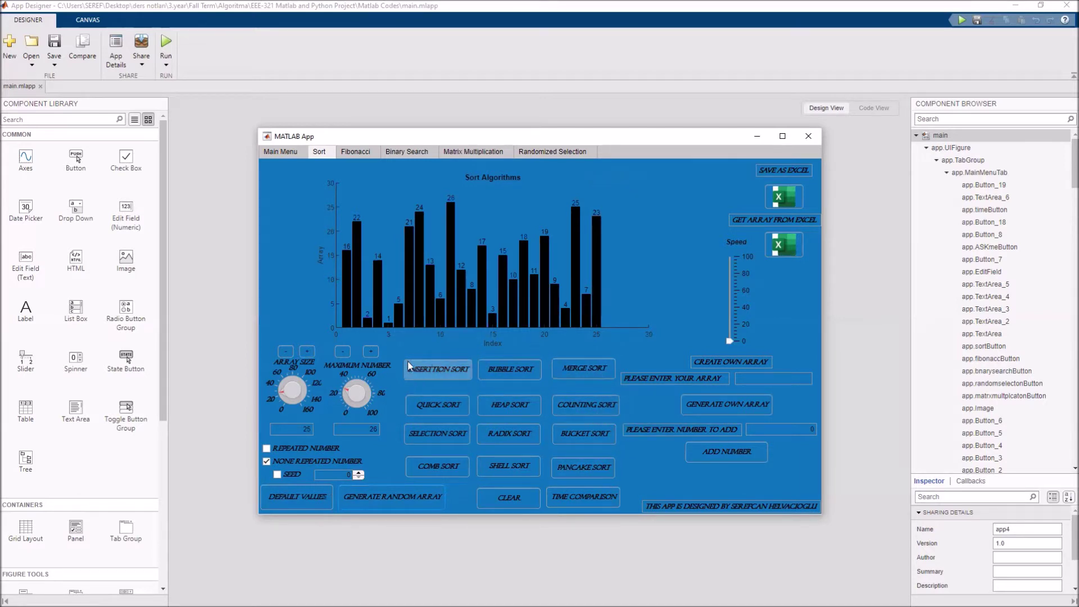
Sort the 25-element array ascending and raise the animation Speed to 100
click(594, 371)
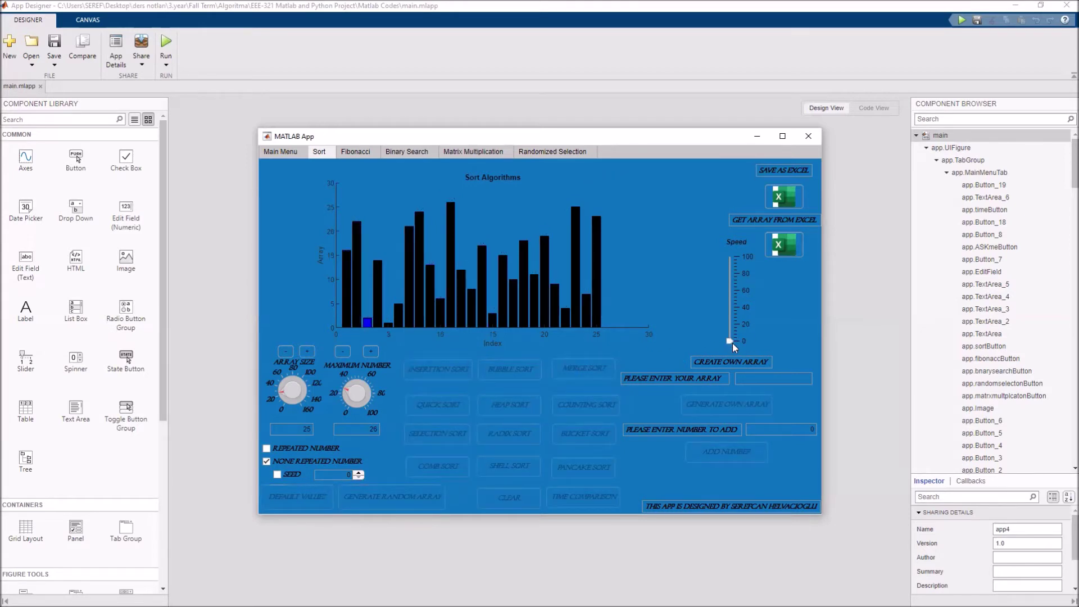
drag(729, 289, 732, 260)
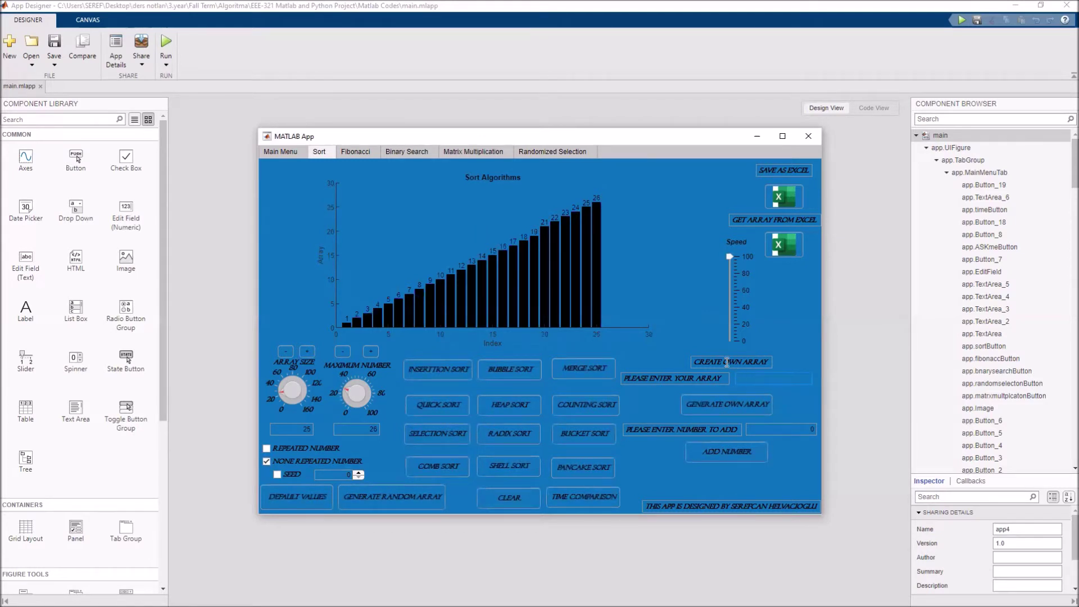
Plot the entered array 1 2 3 4, append the number 5, then clear the chart
text(3 4)
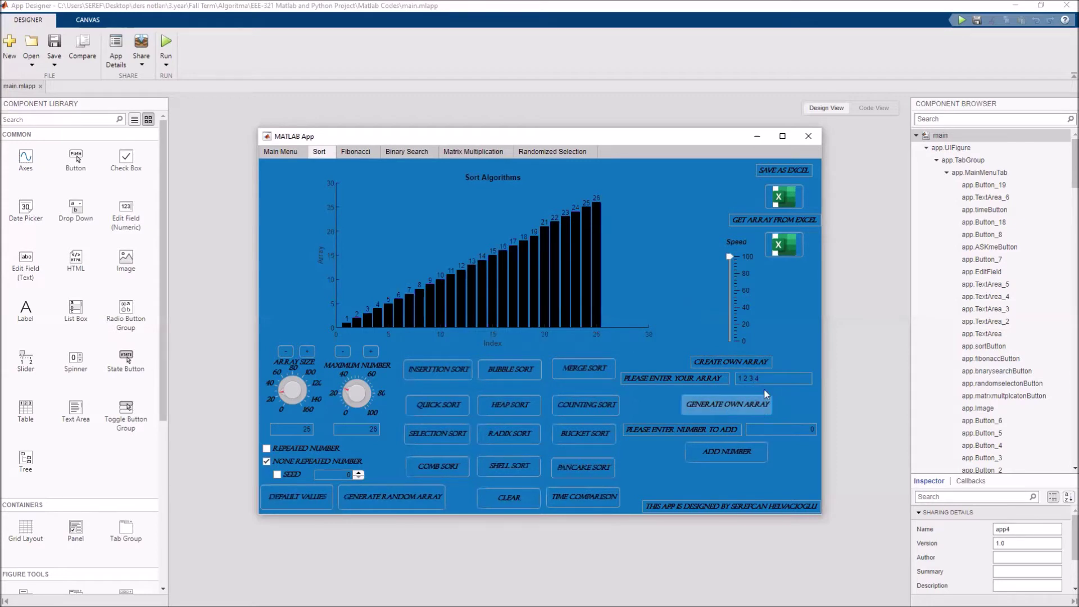
click(770, 361)
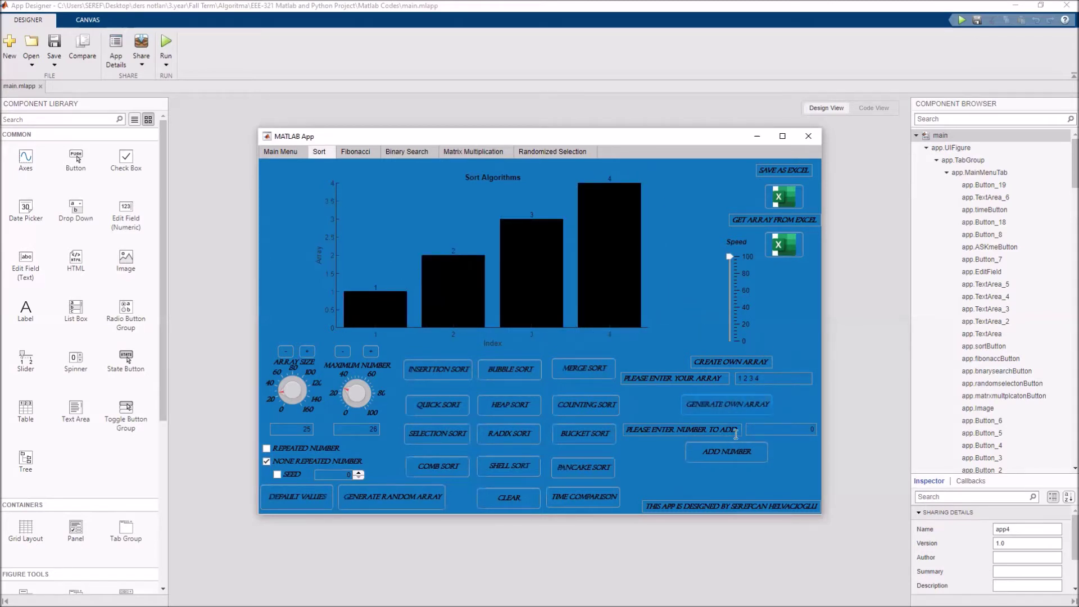
click(786, 429)
text(5)
click(726, 453)
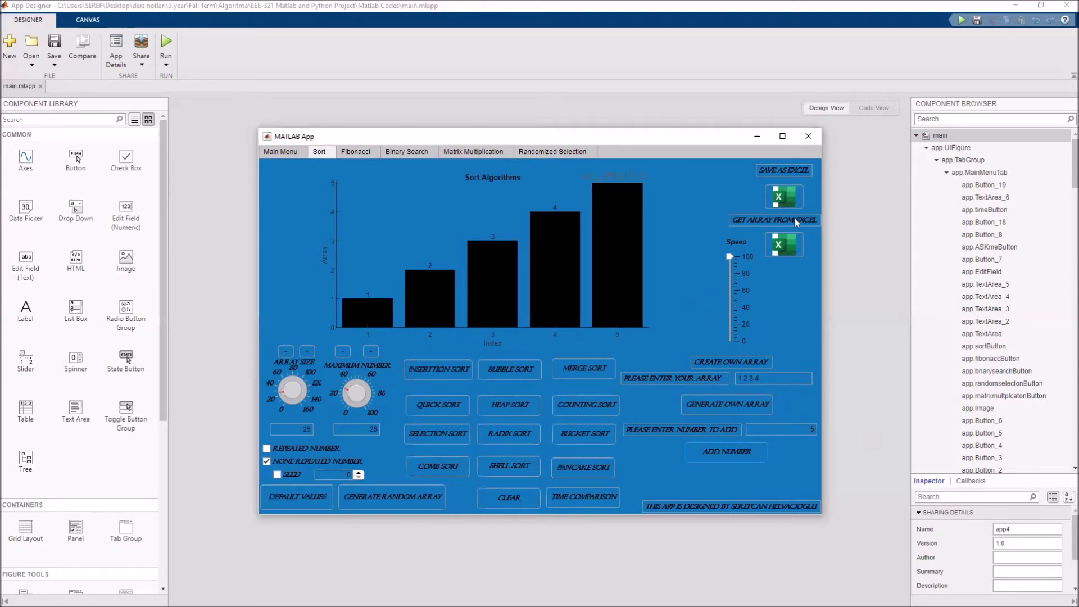
click(782, 245)
click(574, 498)
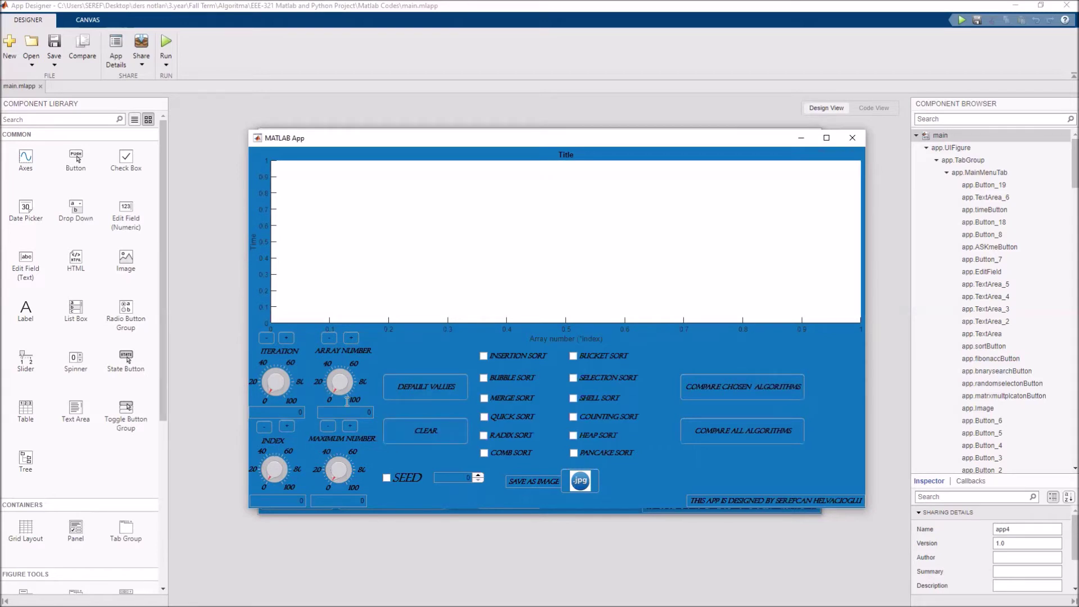
click(287, 338)
click(348, 338)
click(325, 338)
click(415, 386)
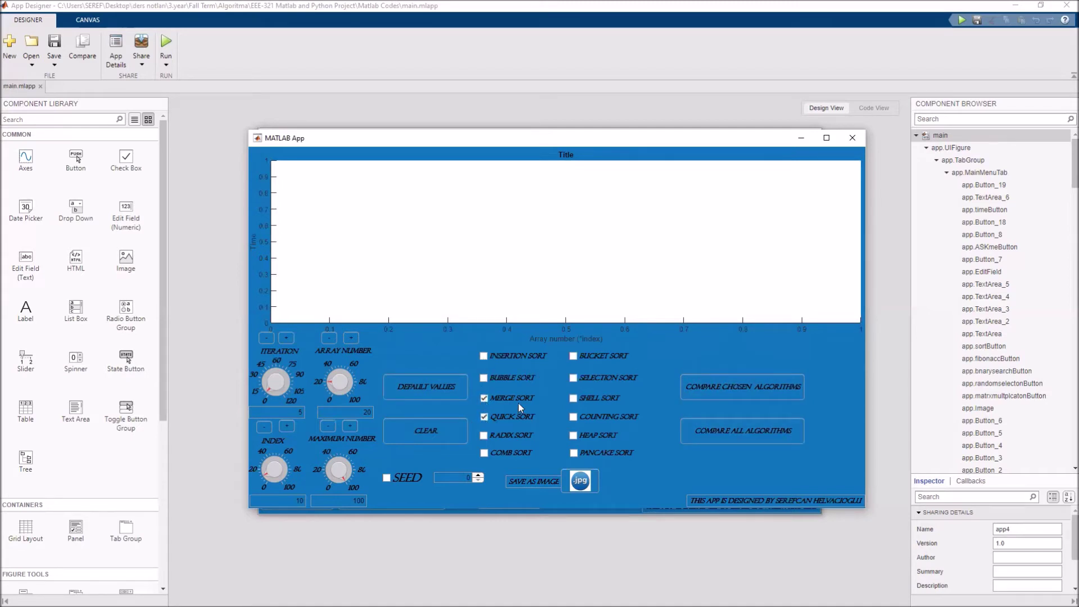
click(733, 388)
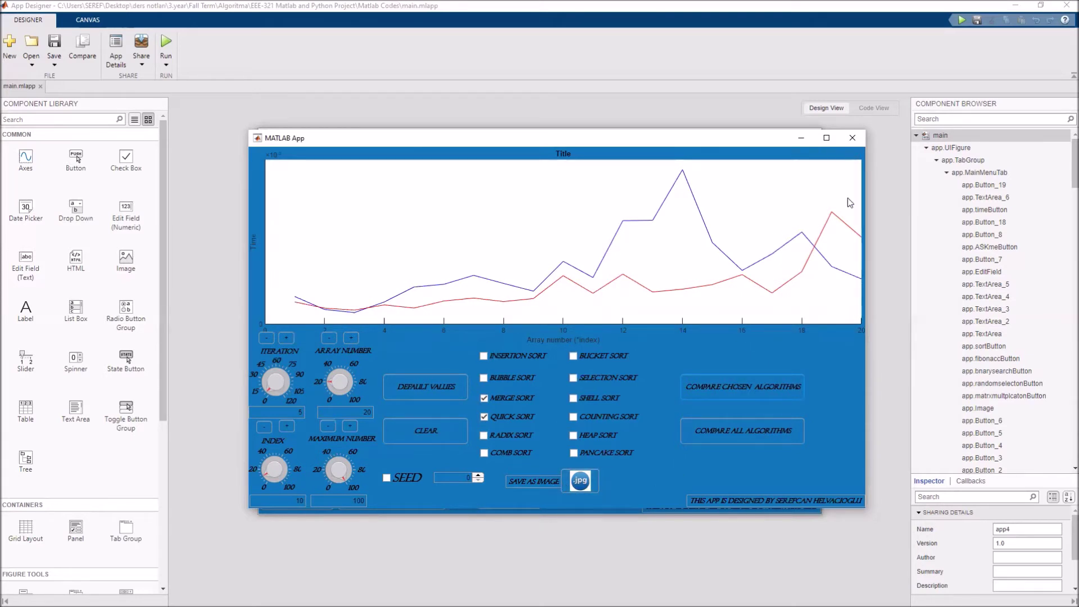
click(852, 138)
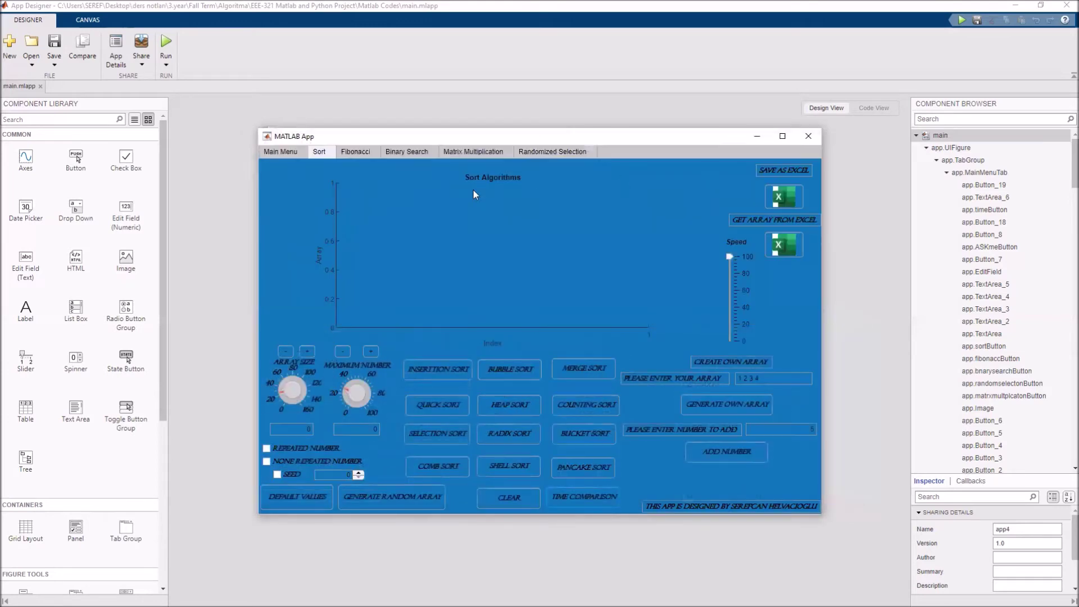
On the Fibonacci tab, find the index of 8, then clear the chart and values
click(352, 151)
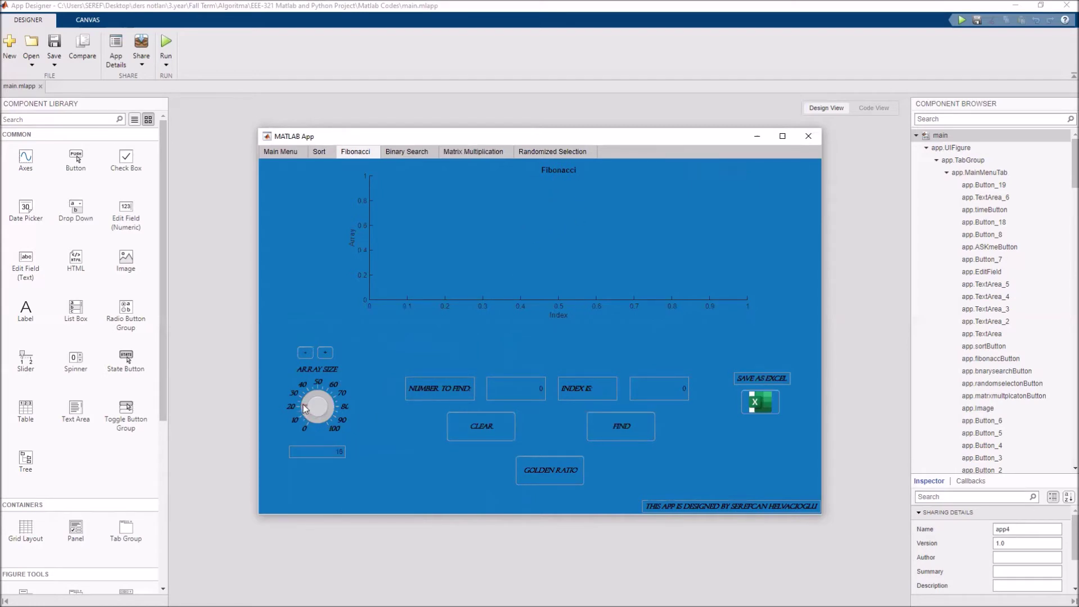
click(543, 387)
text(8)
click(622, 435)
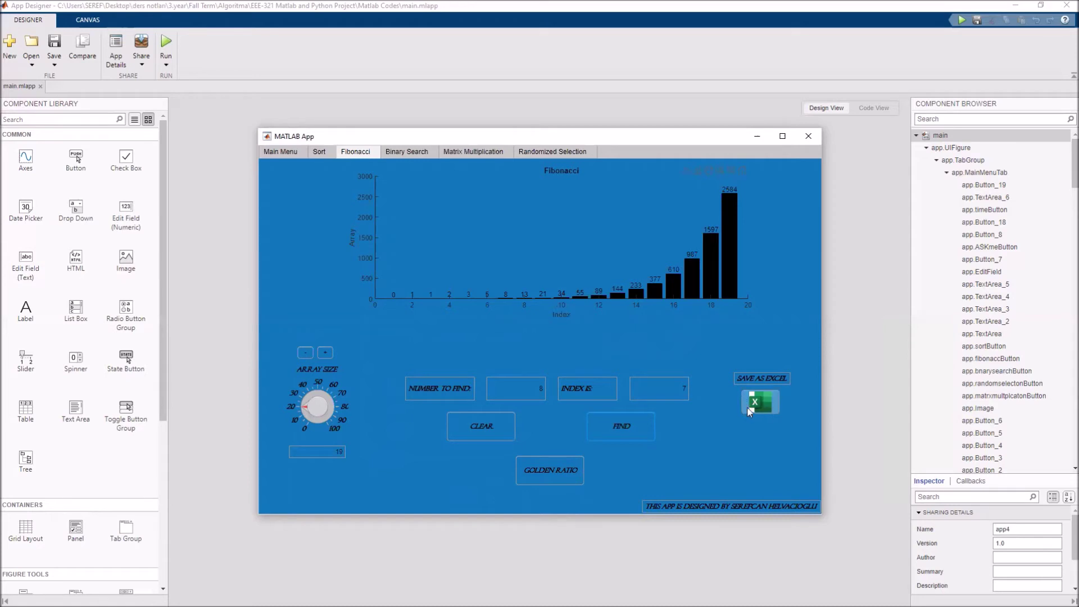
click(476, 432)
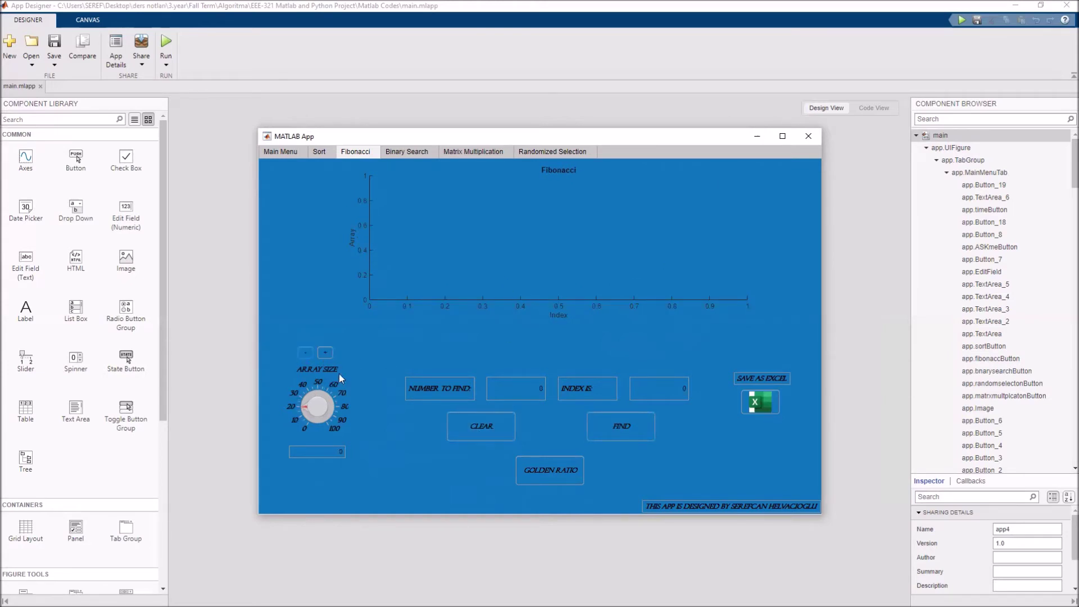
Draw the golden-ratio convergence plot, then close its figure window
click(549, 464)
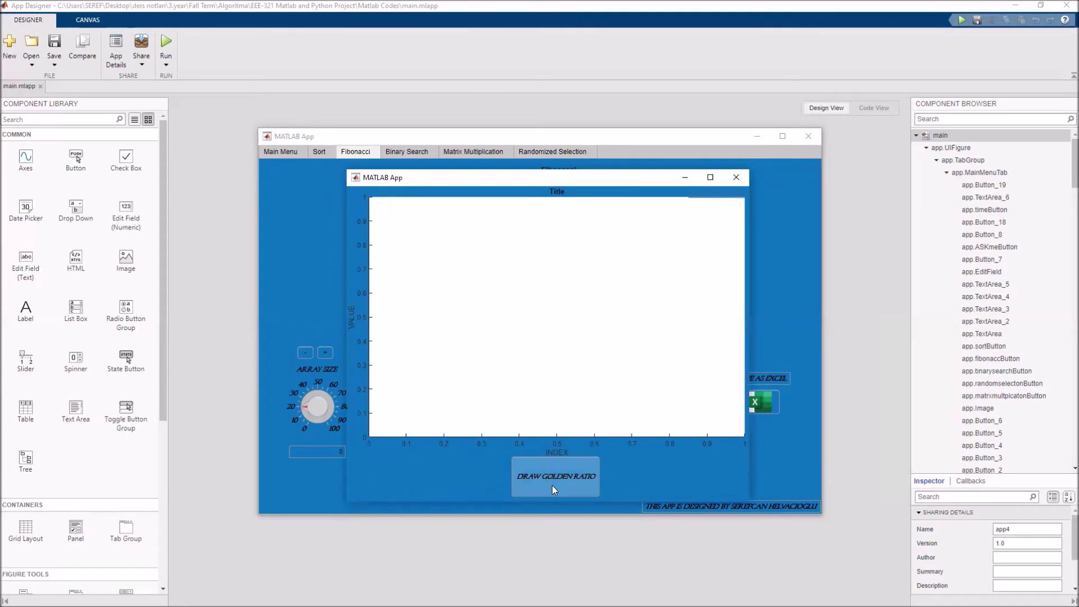
click(543, 484)
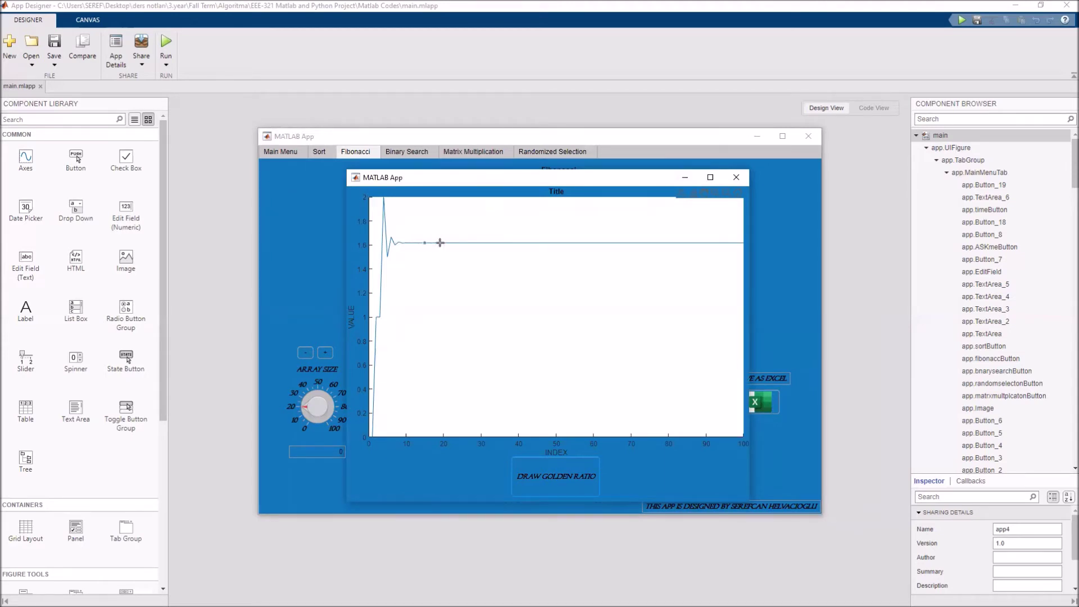
click(736, 177)
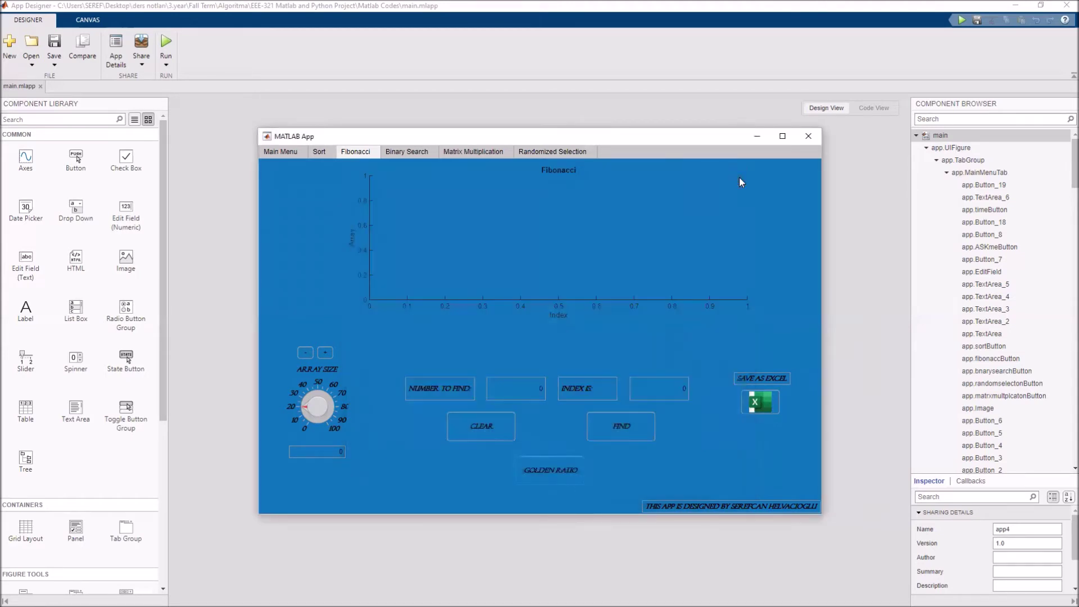
On Binary Search, seed with 2, generate a 15-value random array, and sort it ascending
click(401, 157)
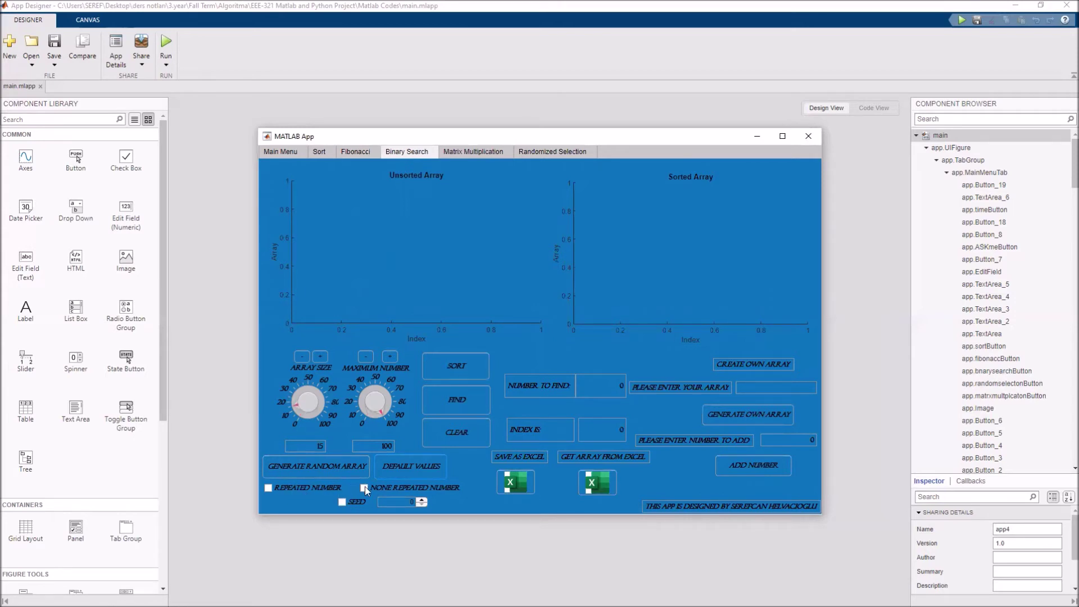
click(342, 503)
click(420, 499)
click(420, 499)
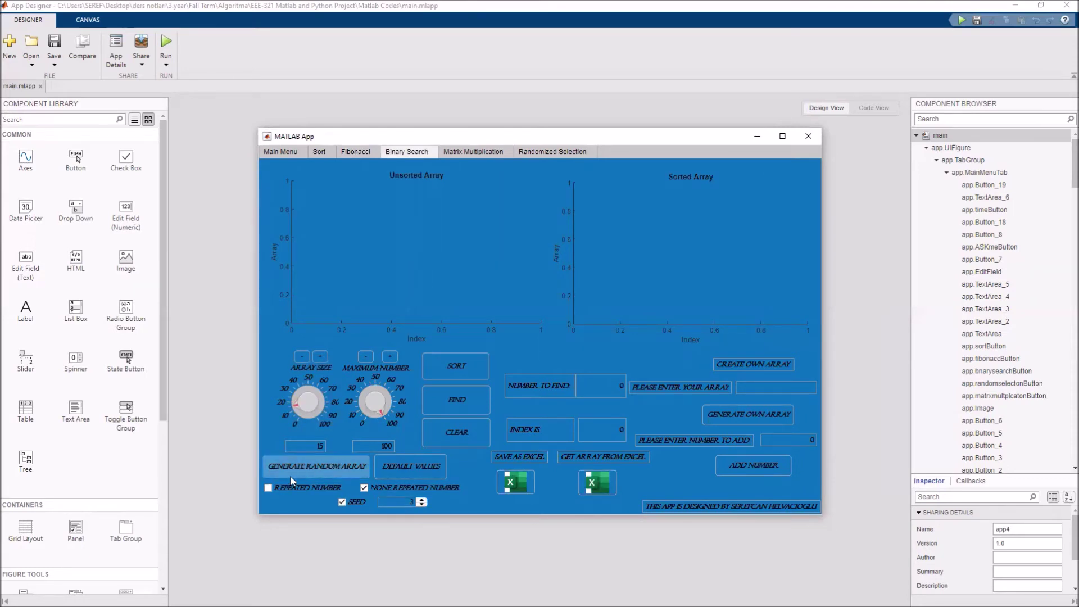
click(318, 467)
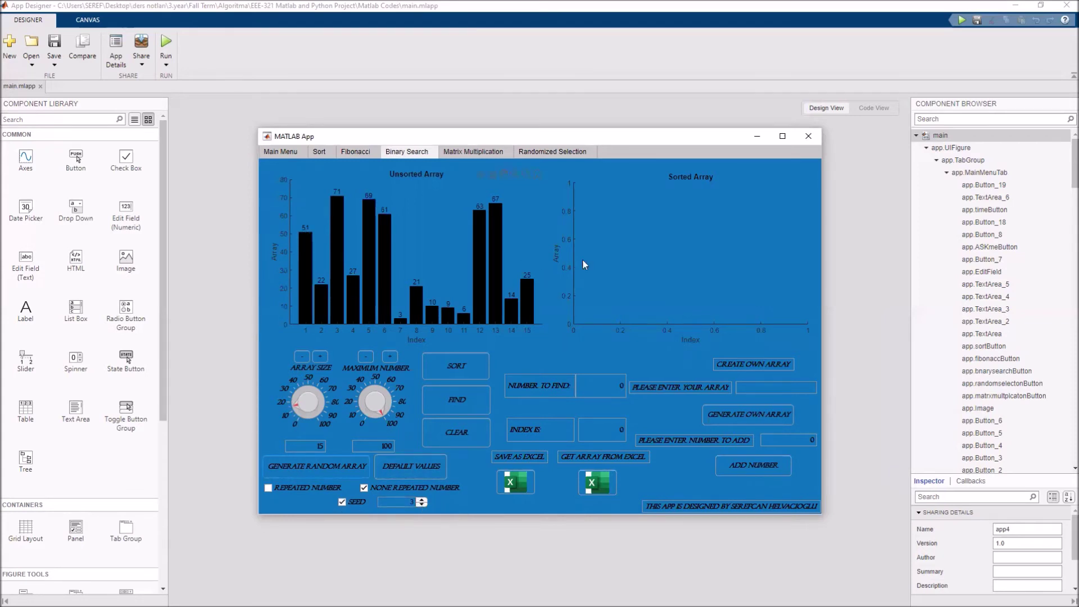
click(455, 369)
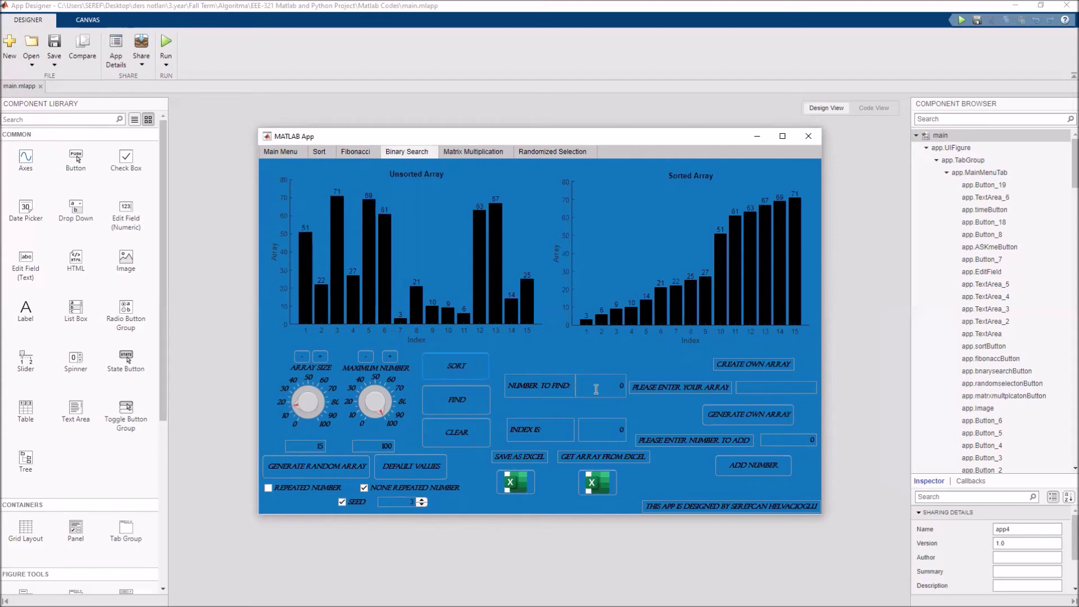
Search the sorted array for 21, finding it at index 6
click(625, 386)
text(21)
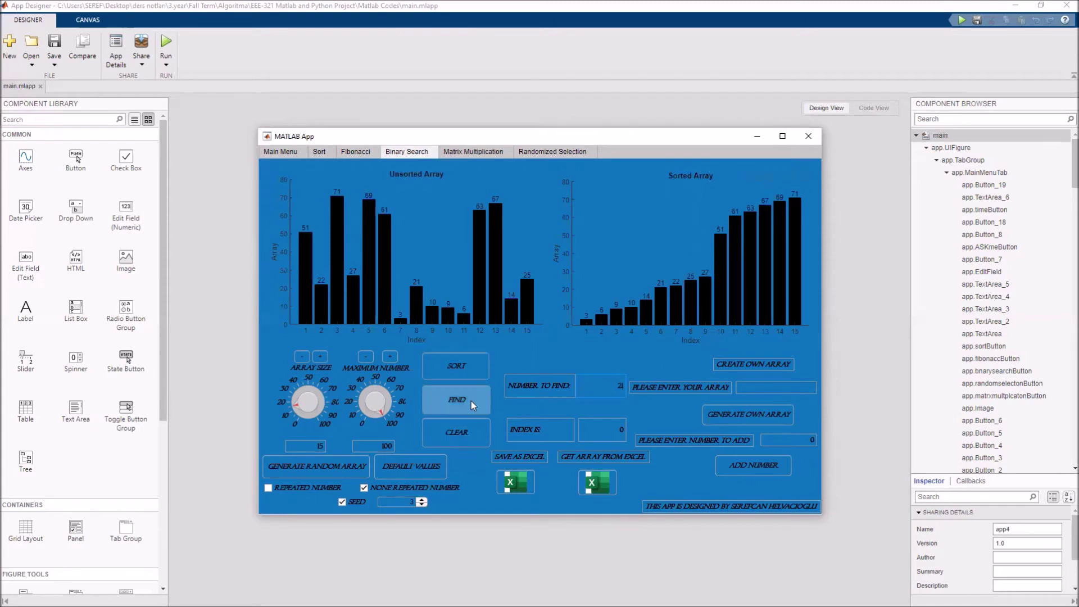
click(454, 403)
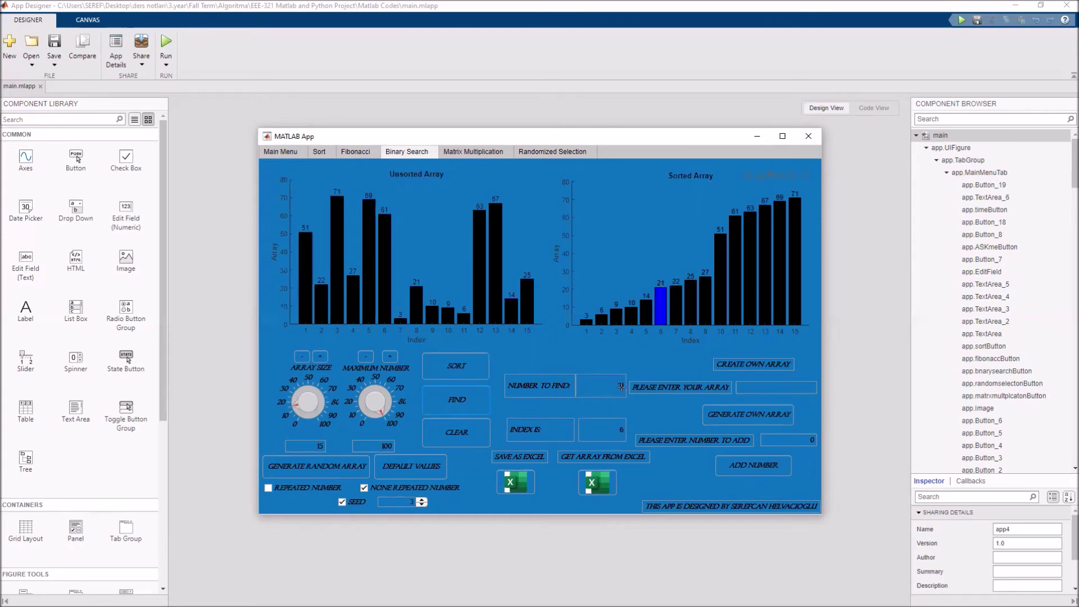
Try search value 20, custom array 1 2 and add-number 5, then open Matrix Multiplication
drag(612, 387, 643, 390)
text(20)
click(753, 389)
text(1 2)
double_click(799, 441)
text(5)
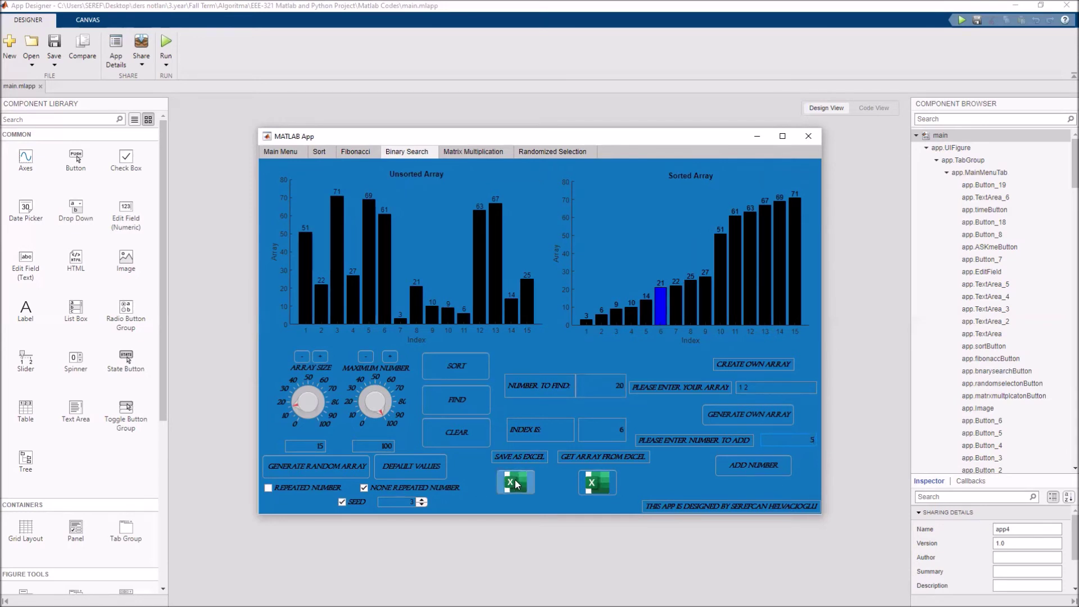
click(472, 151)
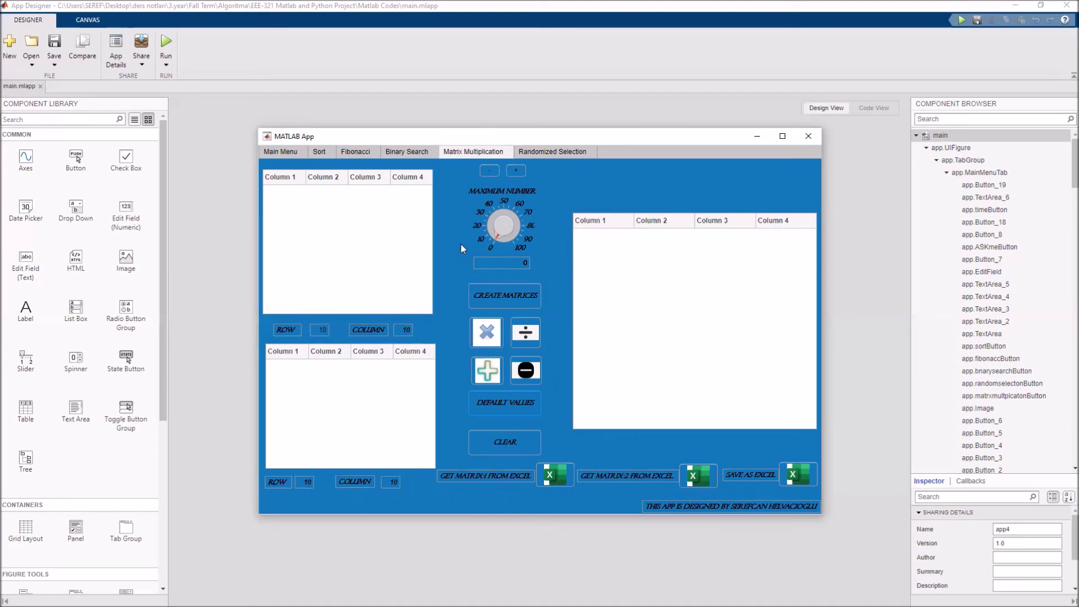
Set the Maximum Number knob to 56, keeping its range at 100
click(474, 207)
click(507, 218)
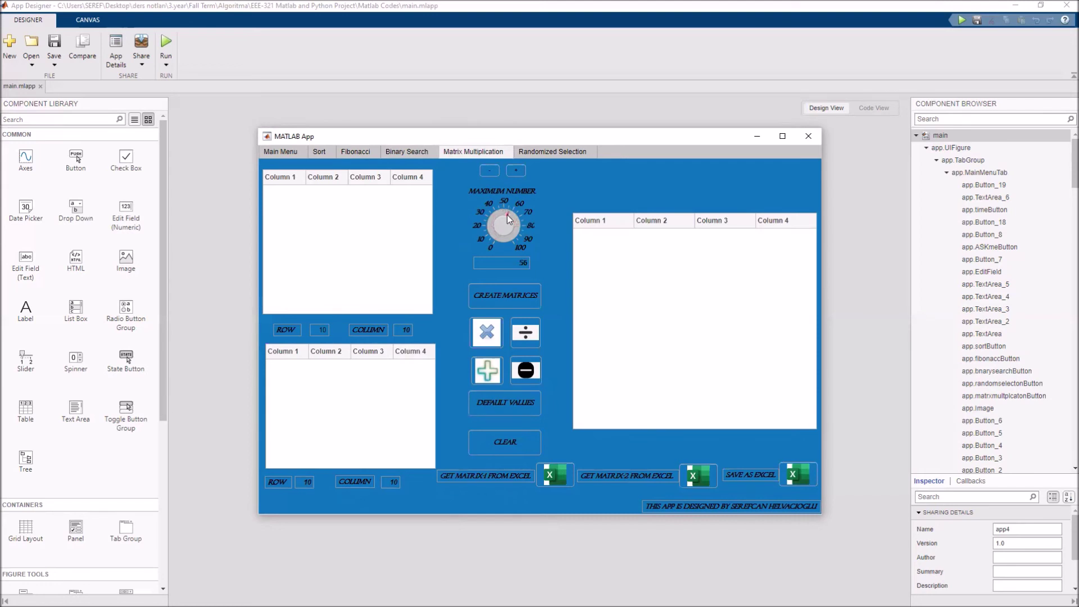
click(516, 171)
click(485, 172)
Create two random 10×10 matrices, multiply them, then clear all matrices and sizes
click(492, 302)
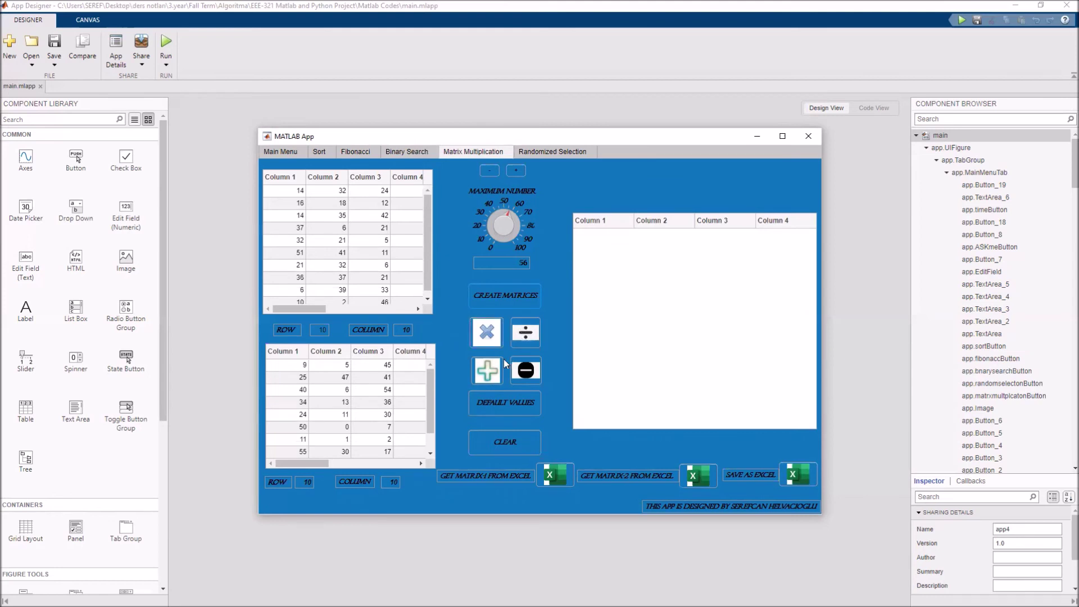
click(491, 330)
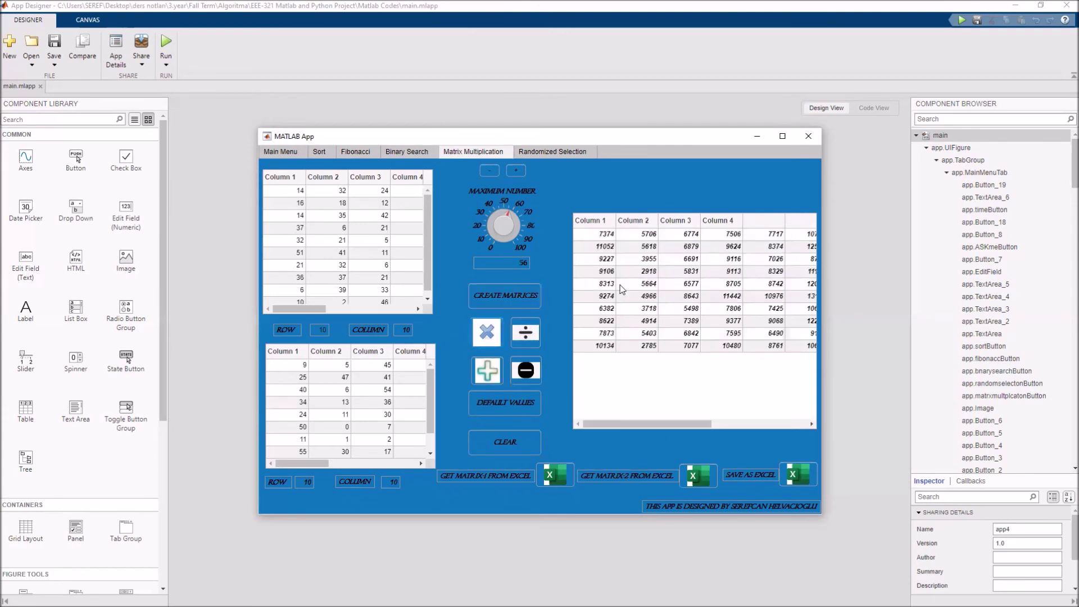
mouse_move(646, 422)
mouse_down()
mouse_move(680, 423)
mouse_move(647, 425)
mouse_up()
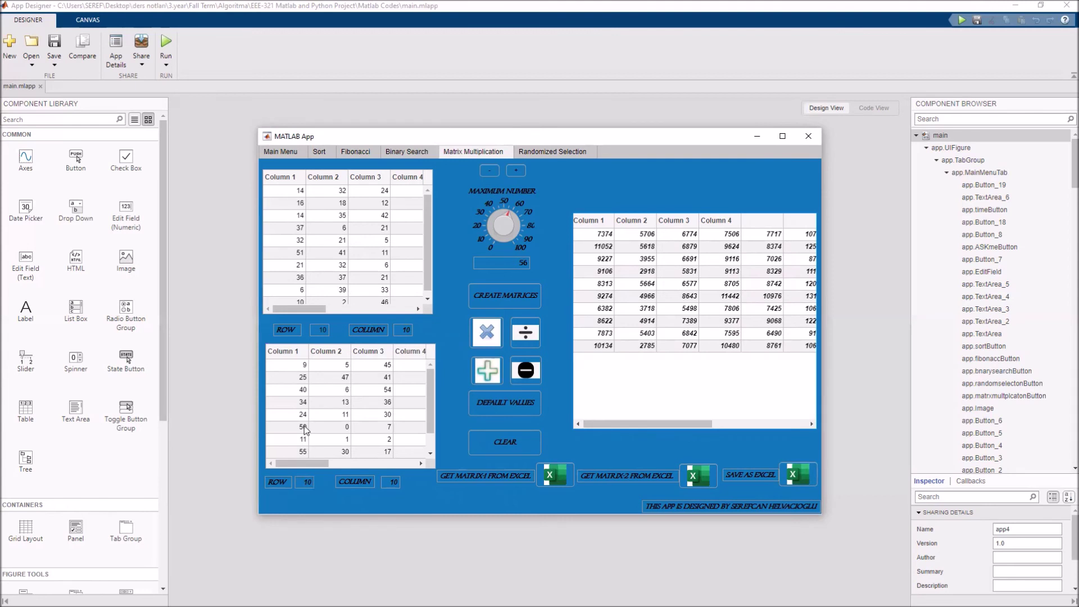
click(313, 480)
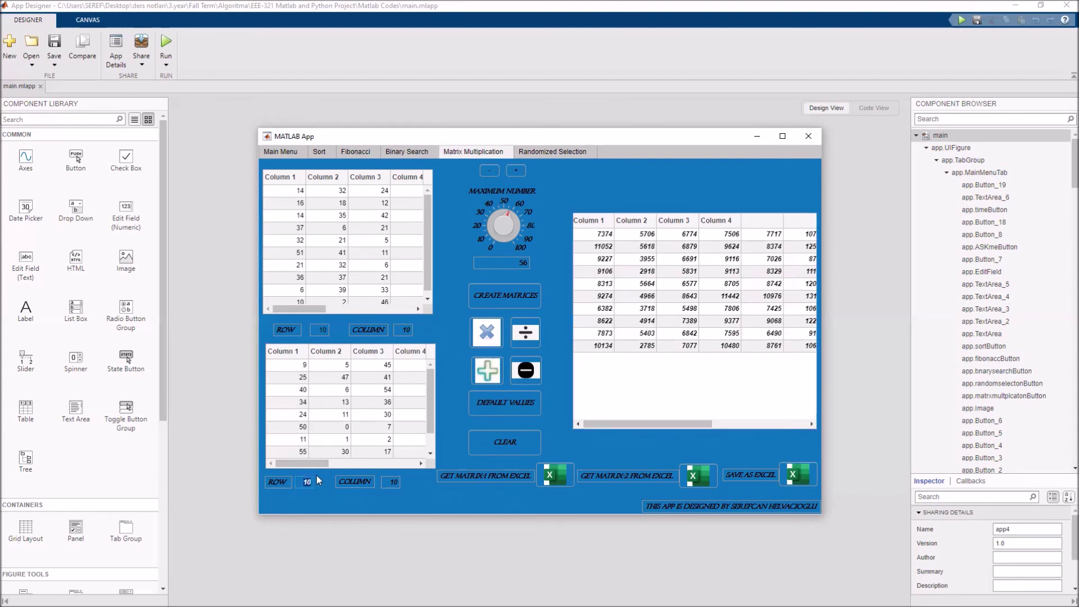
click(490, 450)
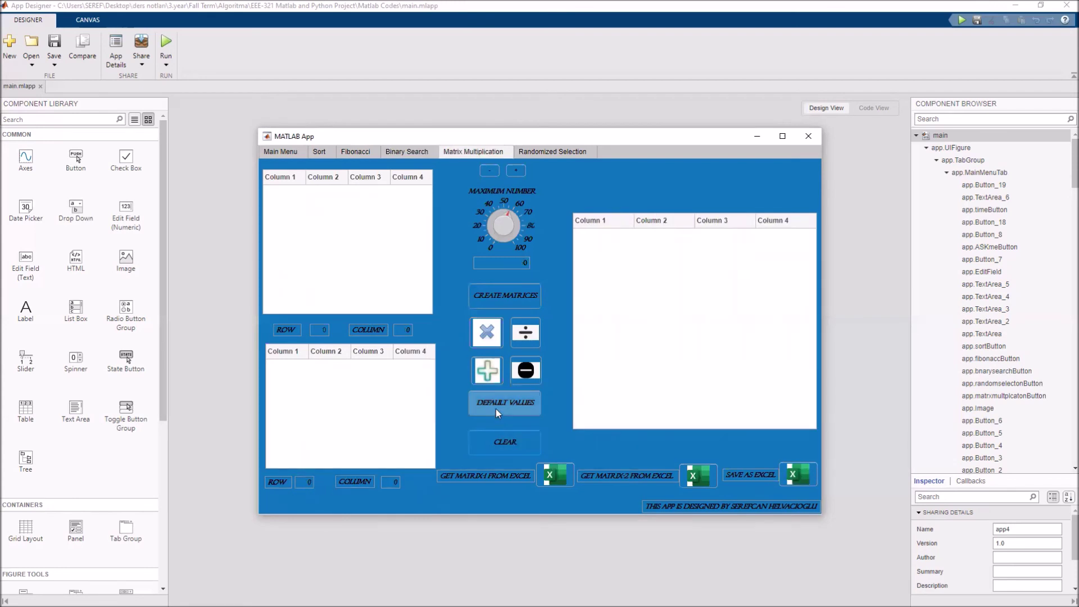
Create new random matrices with 10 rows and maximum value 35, then go to Randomized Selection
double_click(307, 482)
text(10)
key(Return)
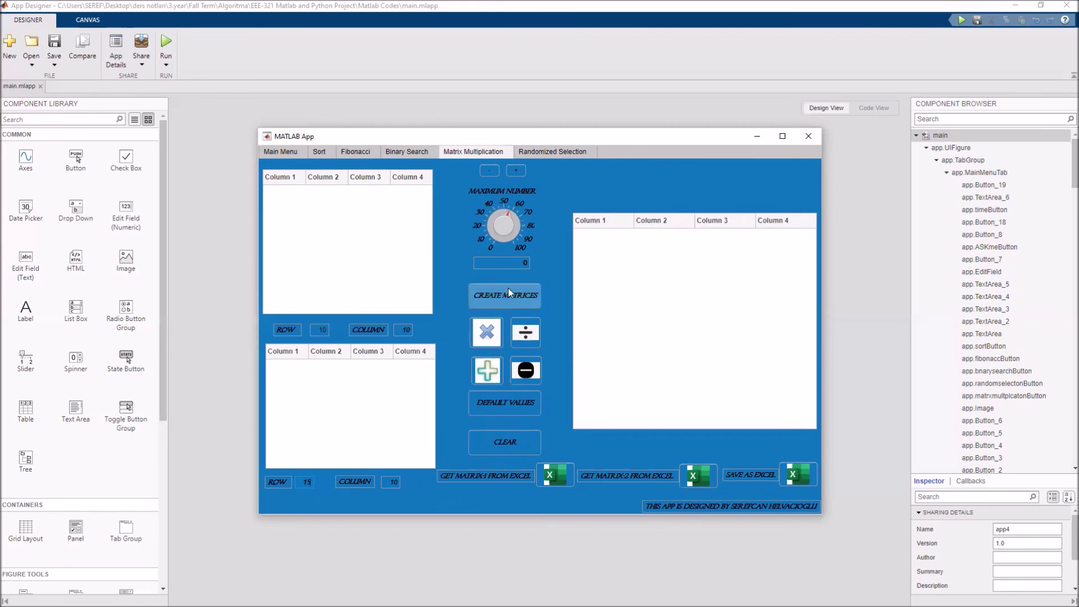
drag(496, 212, 492, 212)
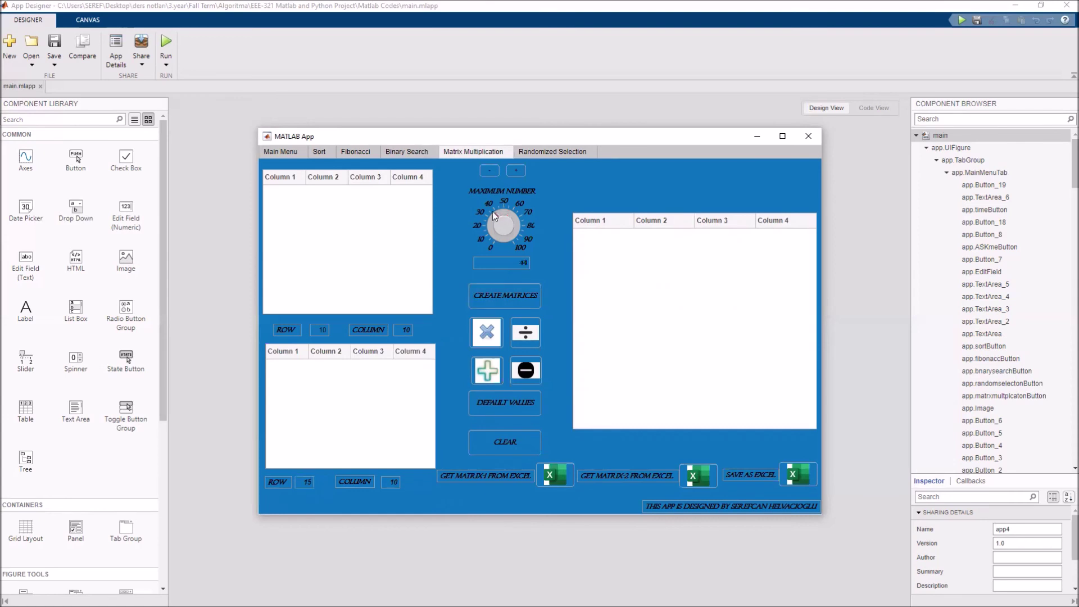
click(506, 292)
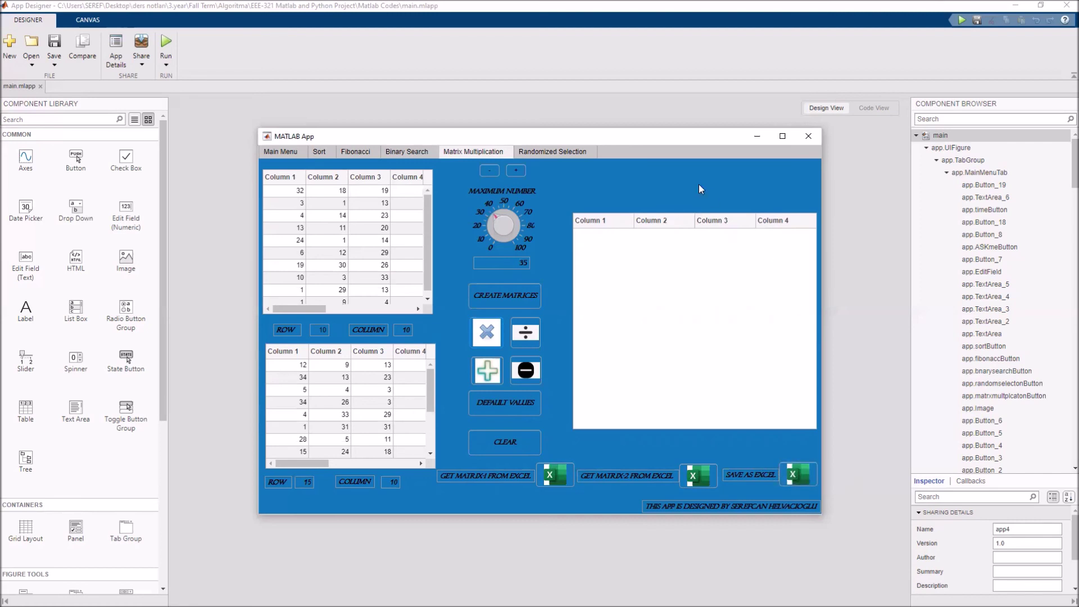
click(537, 153)
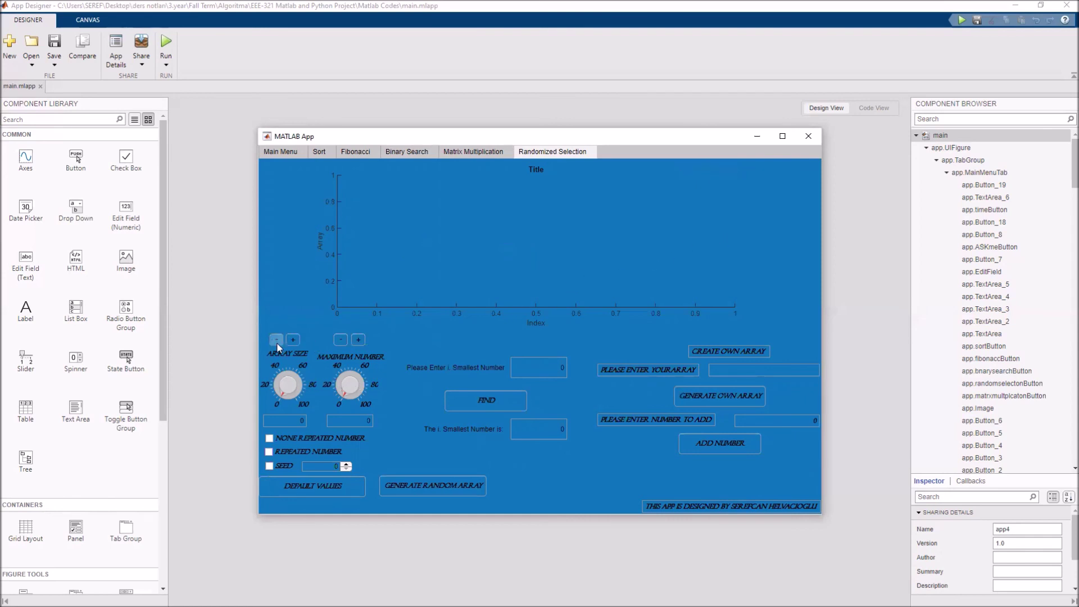
Extend the maximum number to 120, enable seed 2, and allow only non-repeated numbers
click(358, 340)
click(358, 339)
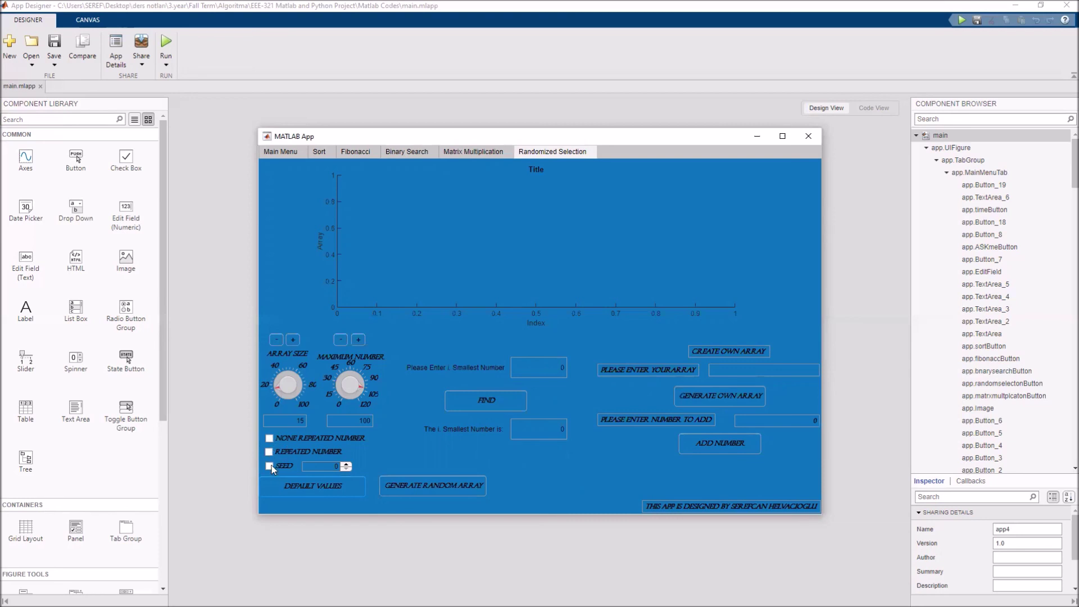
click(269, 466)
click(346, 464)
click(346, 463)
click(268, 438)
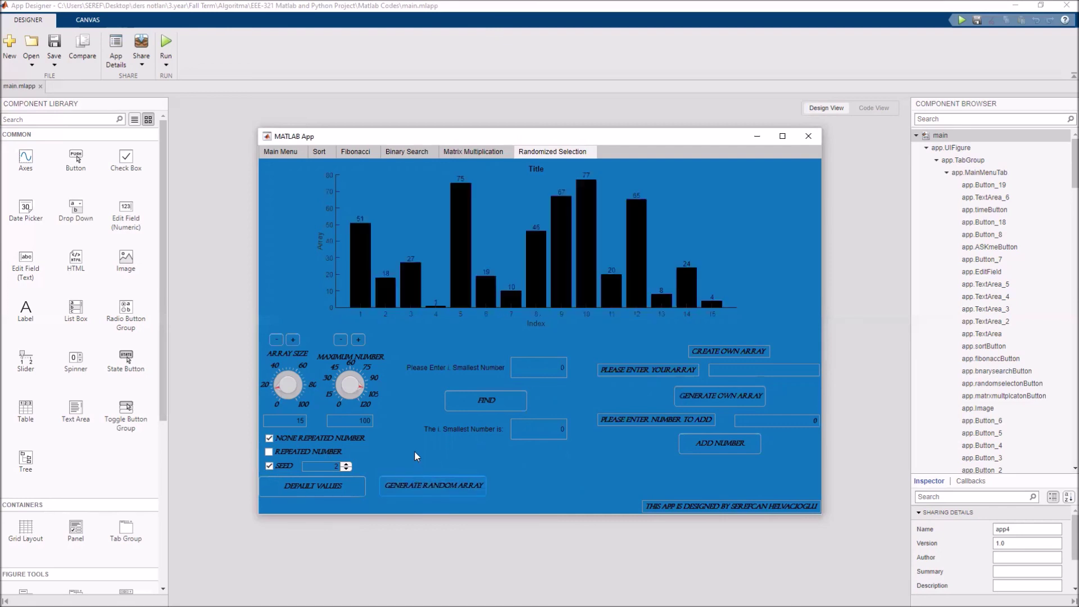
Find the 4th smallest number in the array, which returns 10
click(553, 369)
text(4)
click(522, 395)
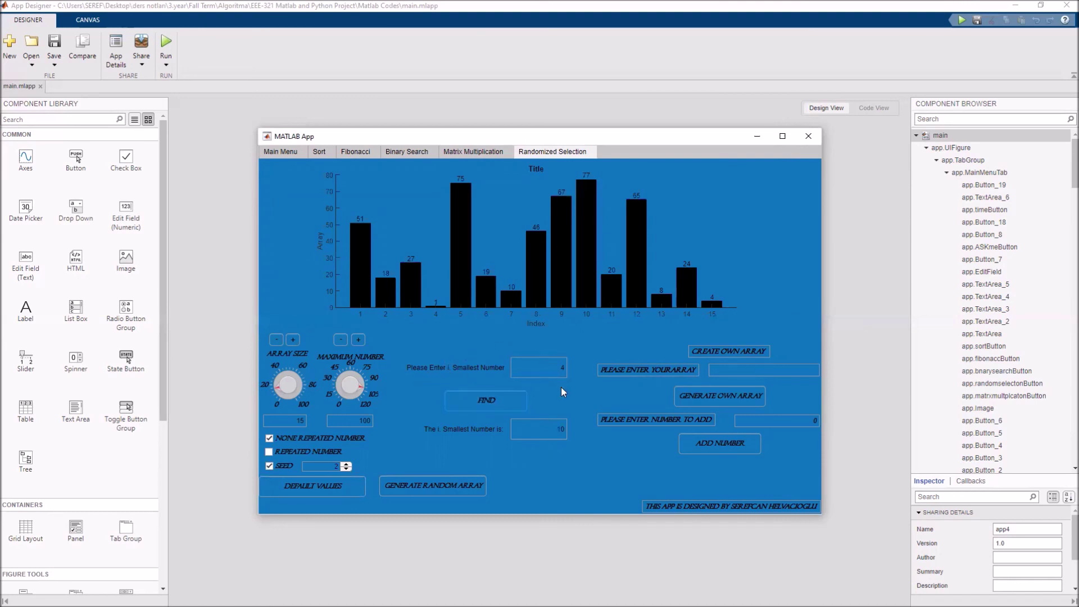
double_click(556, 430)
Try entering the custom array '1 2 3', then return to the Main Menu tab
click(735, 371)
text(1 2 3)
key(Tab)
click(288, 153)
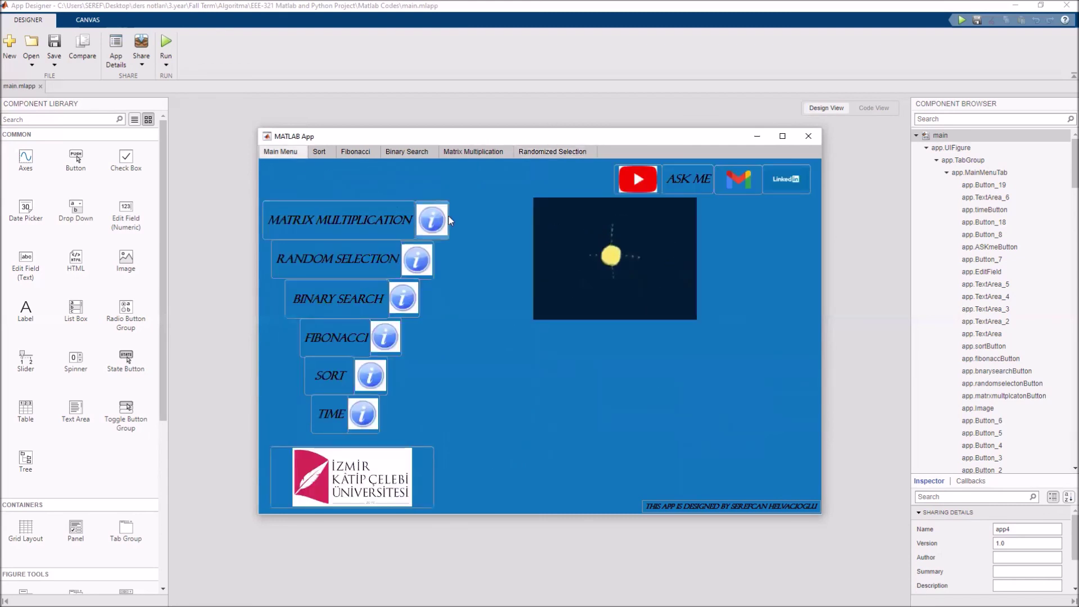